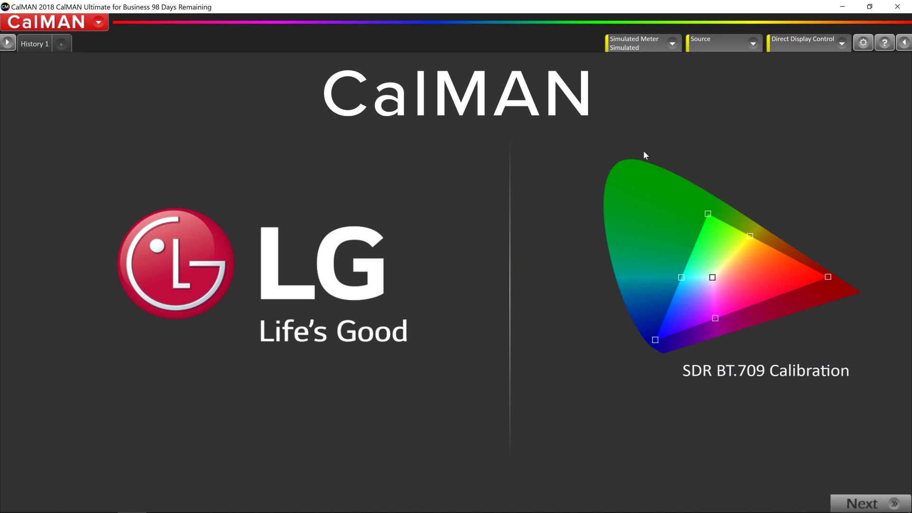
# - Search for Klein Instruments meters and connect the K Series meter in LCD (LED) mode
pyautogui.click(654, 55)
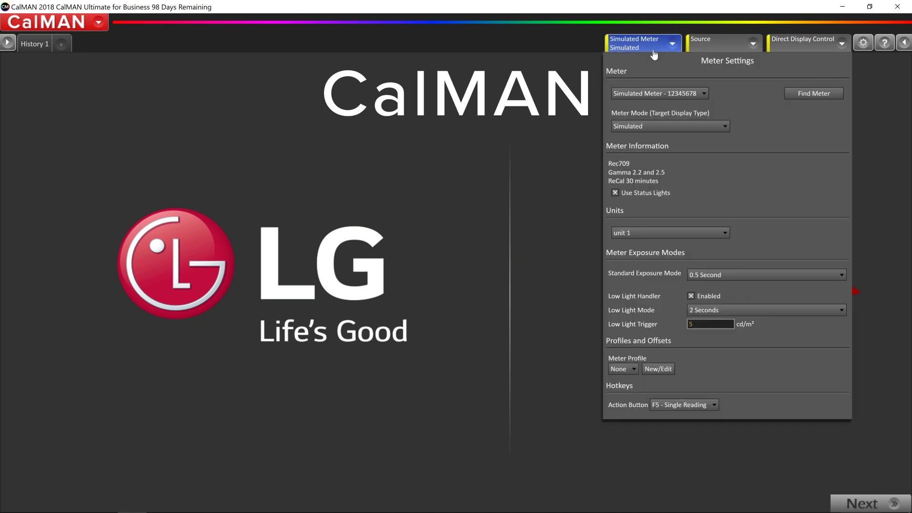
pyautogui.click(797, 94)
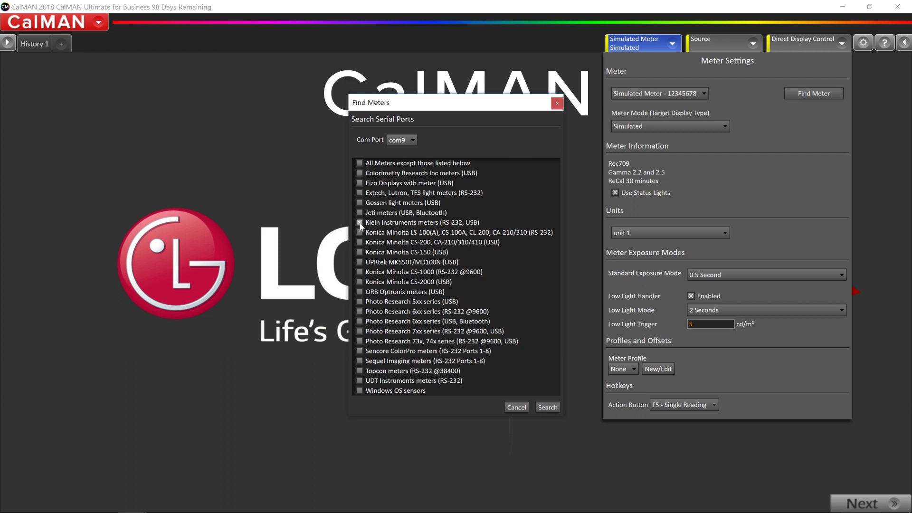
pyautogui.click(546, 409)
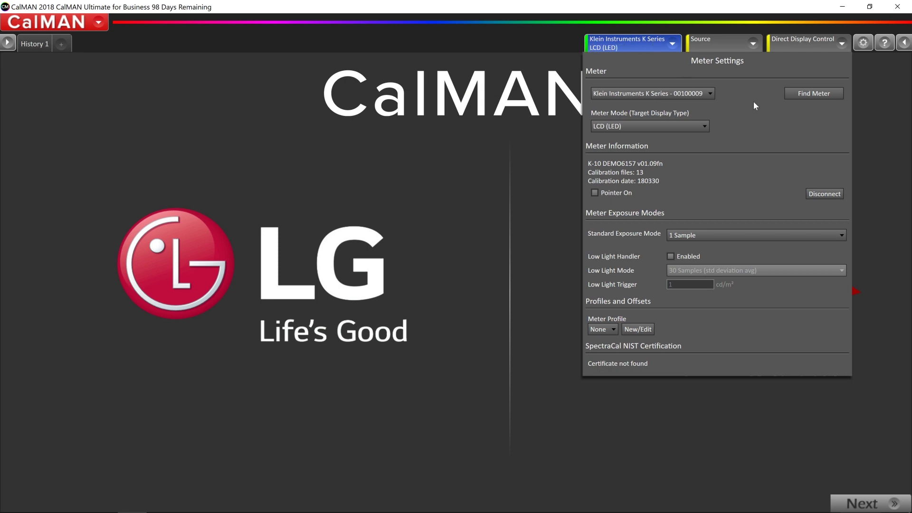
# - Search for all other meter types, with Klein excluded, to detect the X-Rite i1Pro 2
pyautogui.click(825, 94)
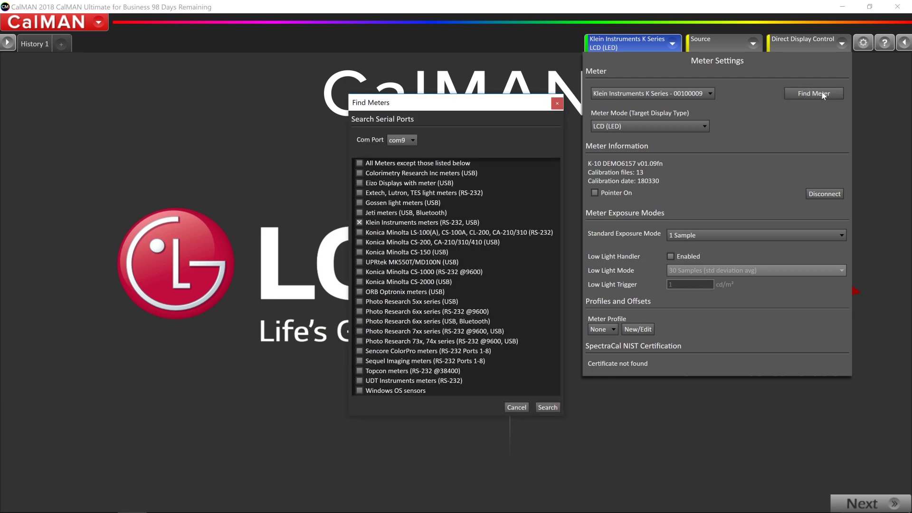
pyautogui.click(362, 222)
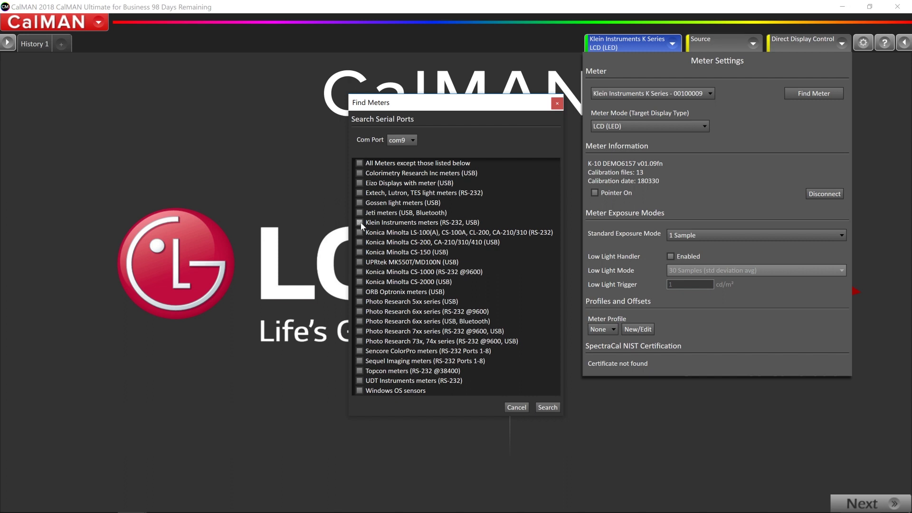
pyautogui.click(360, 163)
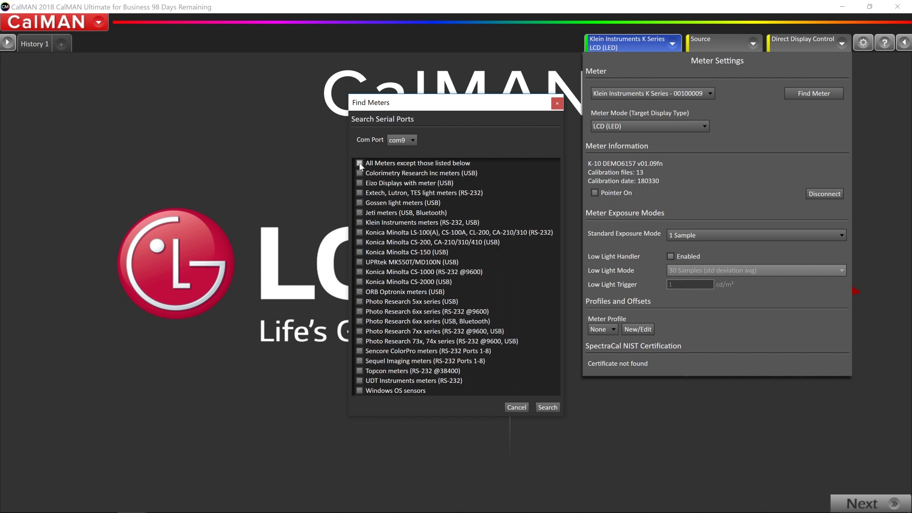
pyautogui.click(548, 408)
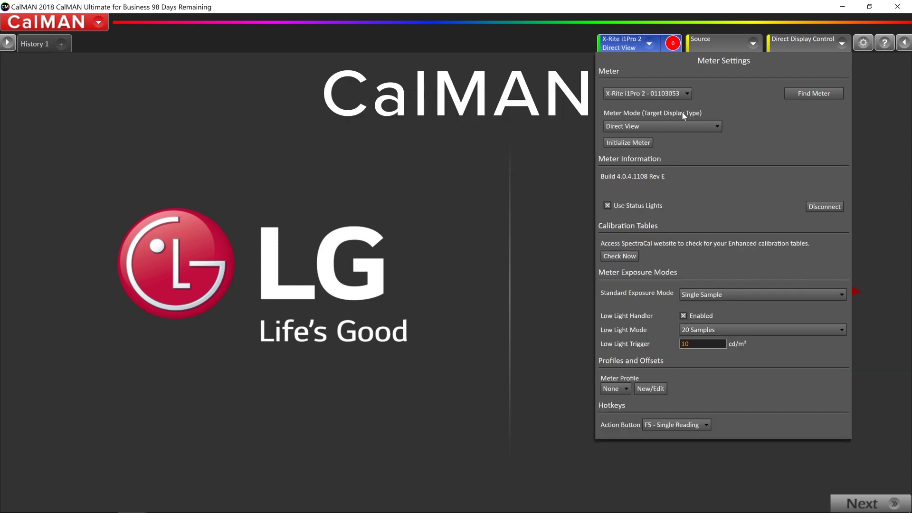
# - Make the X-Rite i1Pro 2 the active Direct View meter and show the source settings
pyautogui.click(666, 93)
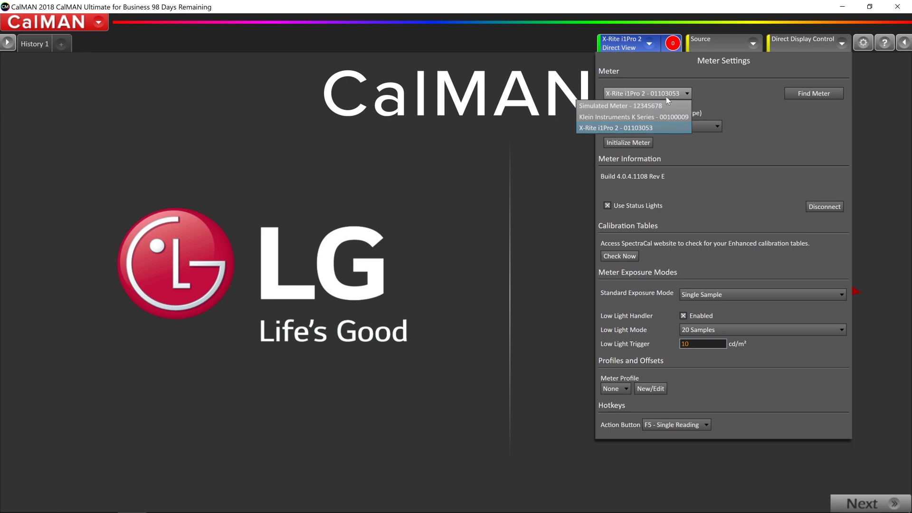
pyautogui.click(667, 117)
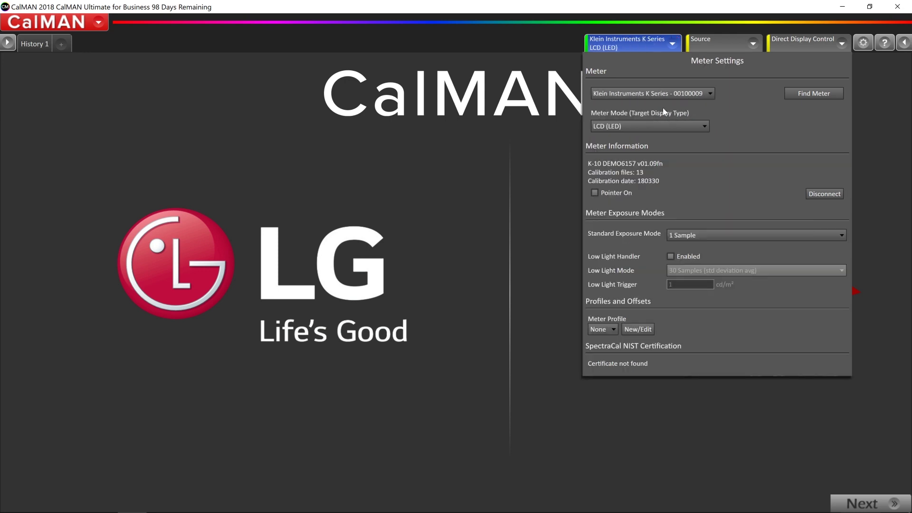
pyautogui.click(662, 93)
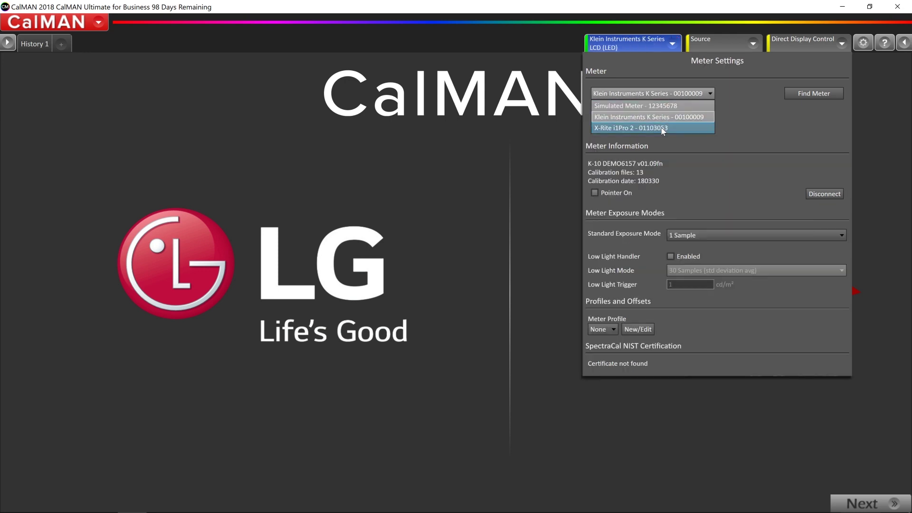
pyautogui.click(662, 127)
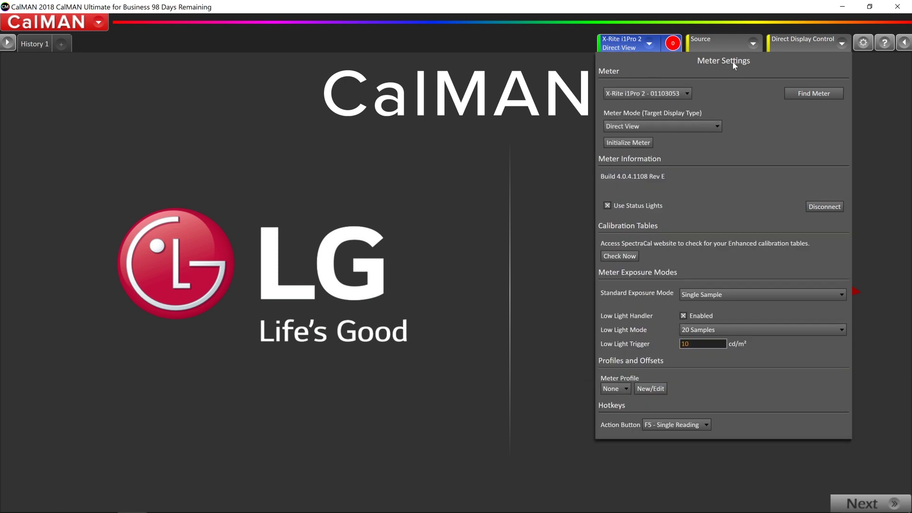
pyautogui.click(751, 46)
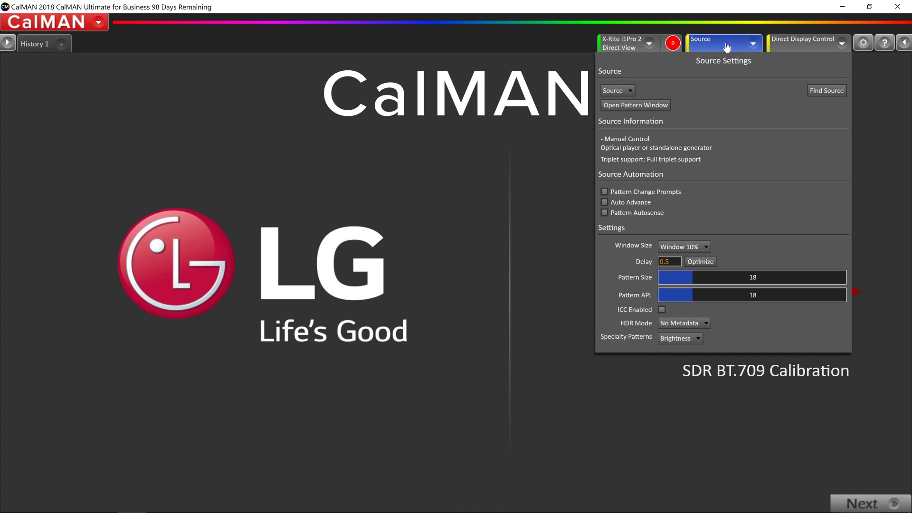
# - Connect the Murideo Six-G generator on com3 as the pattern source
pyautogui.click(727, 47)
pyautogui.click(727, 46)
pyautogui.click(817, 91)
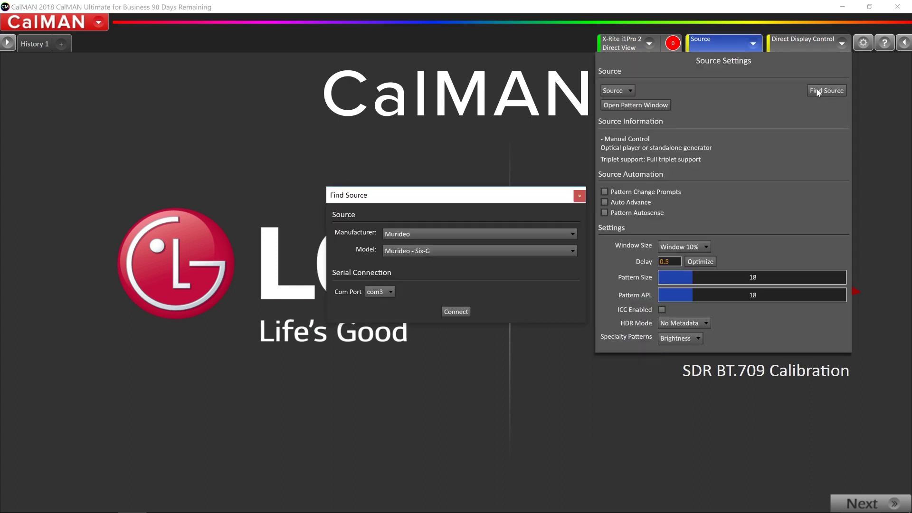
pyautogui.click(438, 250)
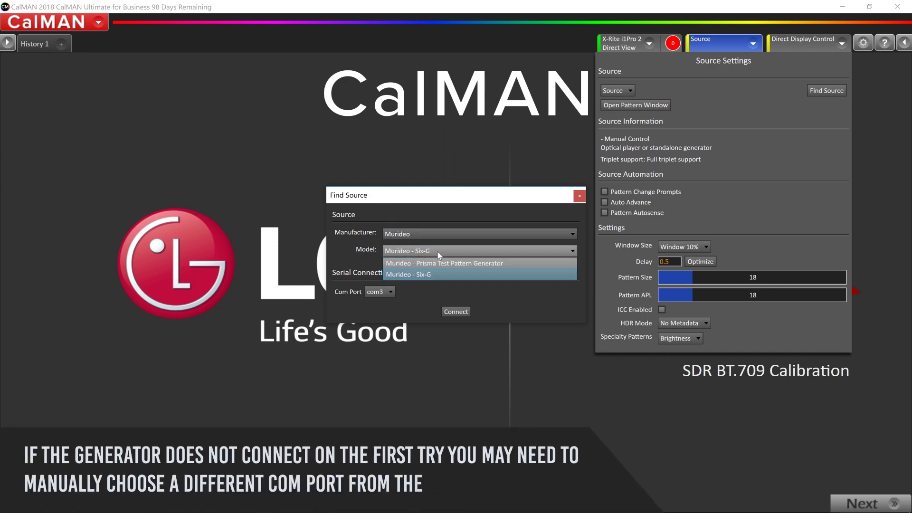
pyautogui.click(437, 272)
pyautogui.click(454, 311)
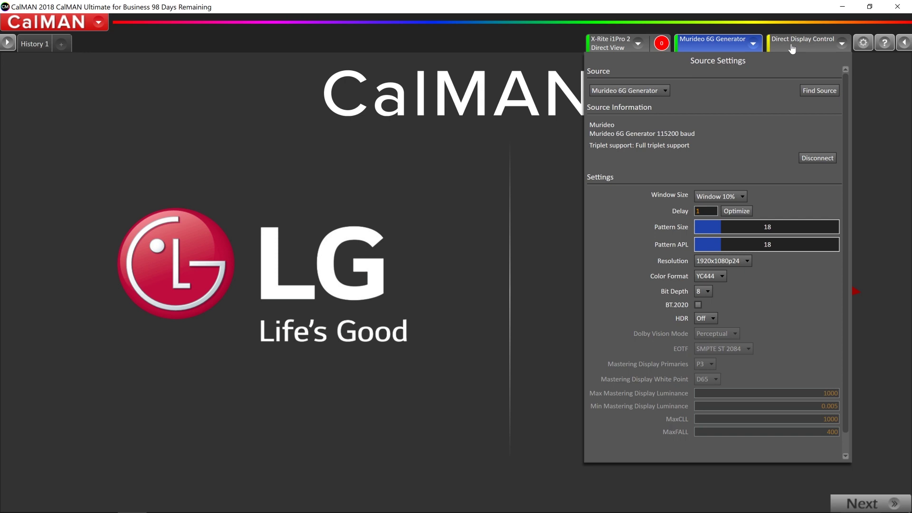
# - Find the LG 2018 Alpha 9 OLED C8 E8 G8 W8 display at 192.168.0.10
pyautogui.click(792, 49)
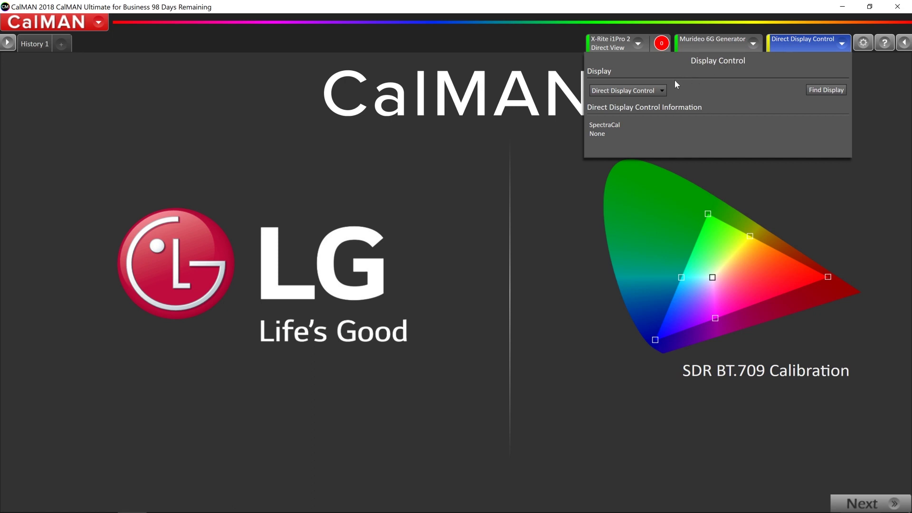
pyautogui.click(827, 95)
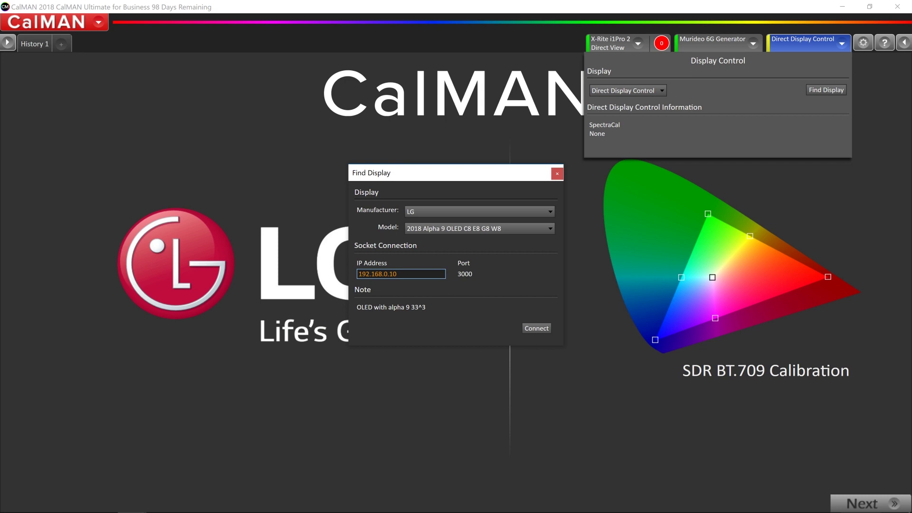
# - Connect the LG 2018 OLED for control, entering the pairing PIN shown on the TV
pyautogui.click(539, 329)
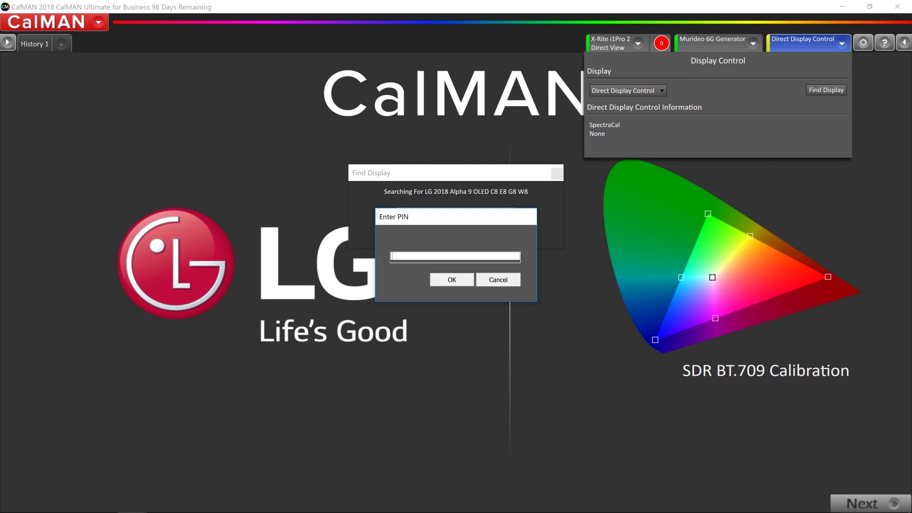
pyautogui.write('94392365')
pyautogui.click(441, 280)
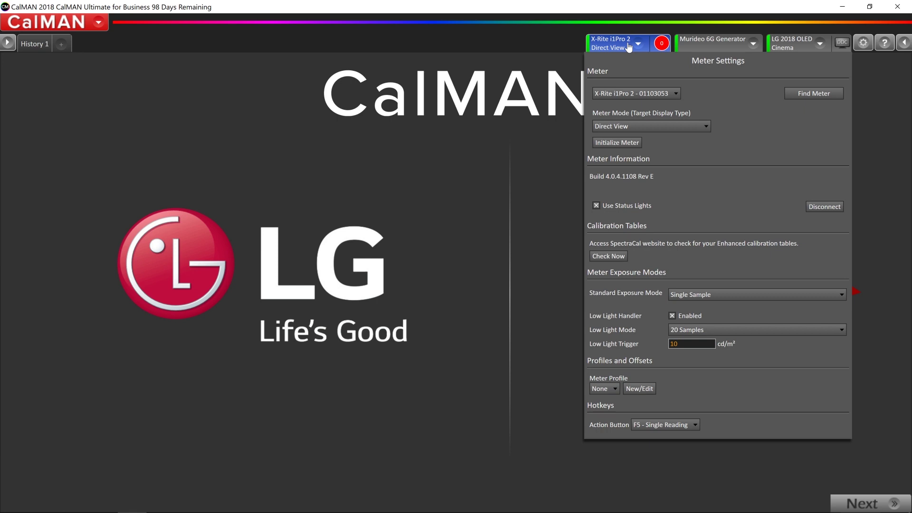
# - Start a profile with Klein K Series target and X-Rite i1Pro 2 reference, then initialize the X-Rite
pyautogui.click(631, 388)
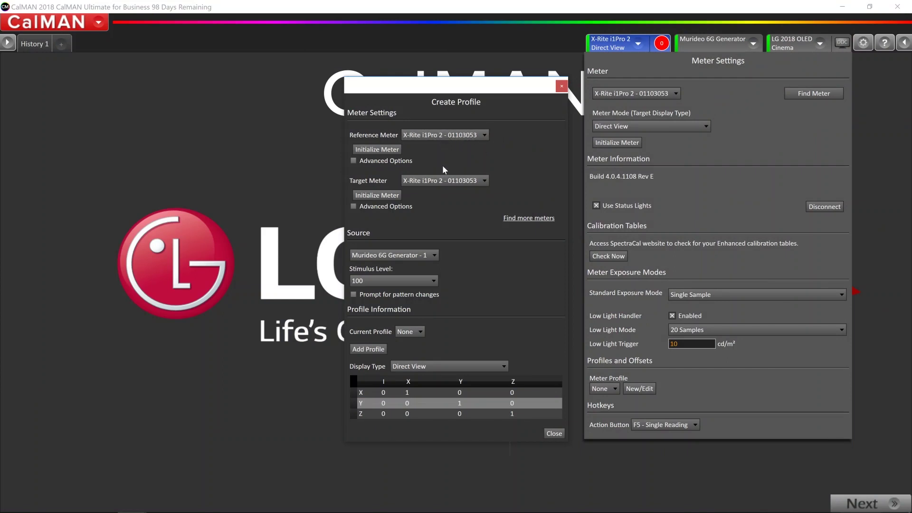
pyautogui.click(444, 181)
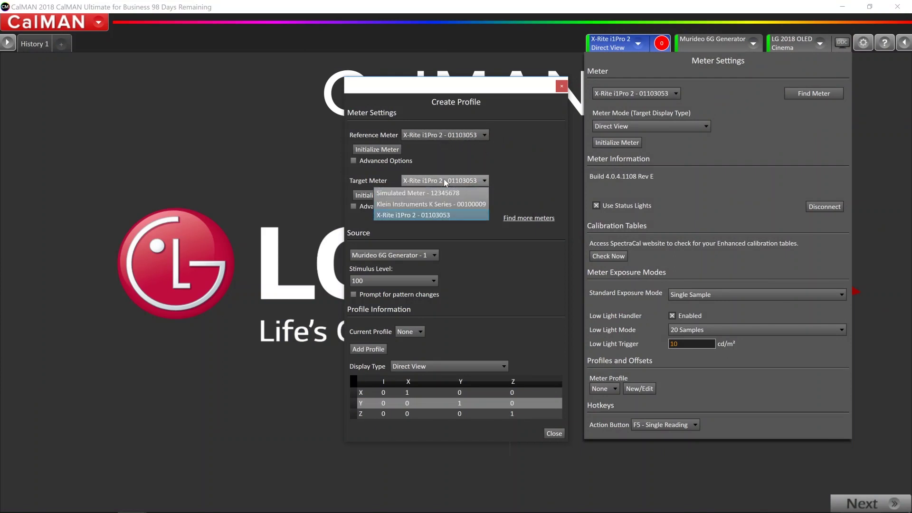
pyautogui.click(443, 205)
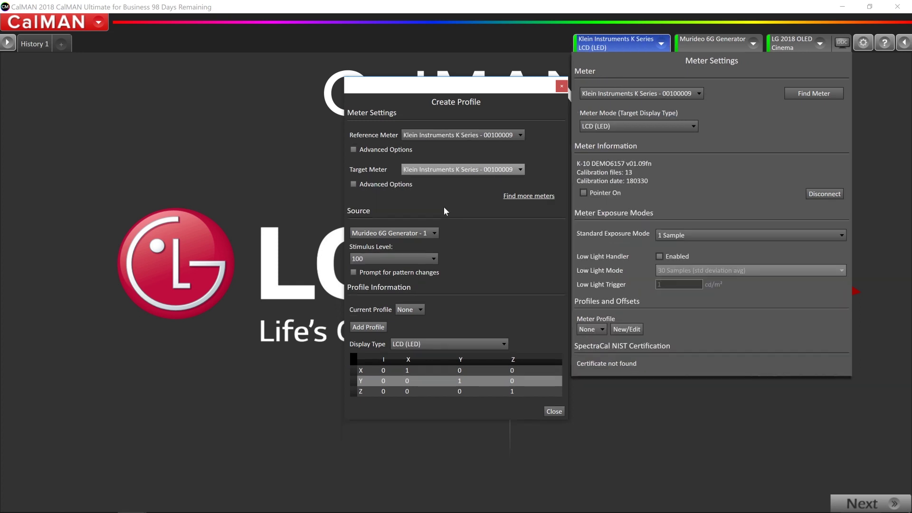
pyautogui.click(413, 133)
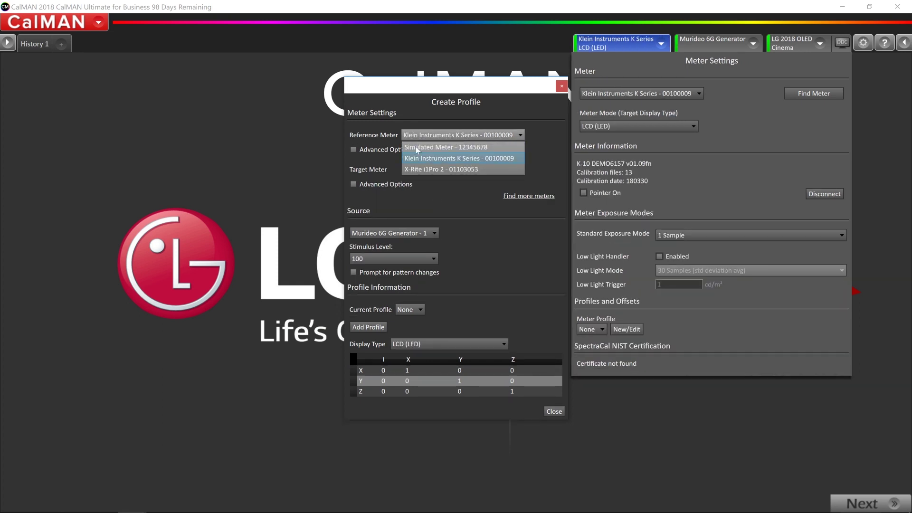
pyautogui.click(422, 170)
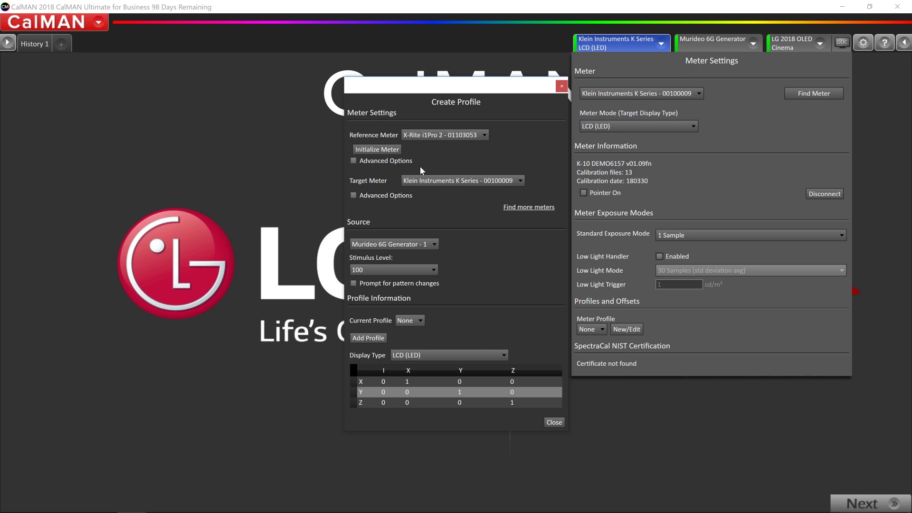
pyautogui.click(384, 150)
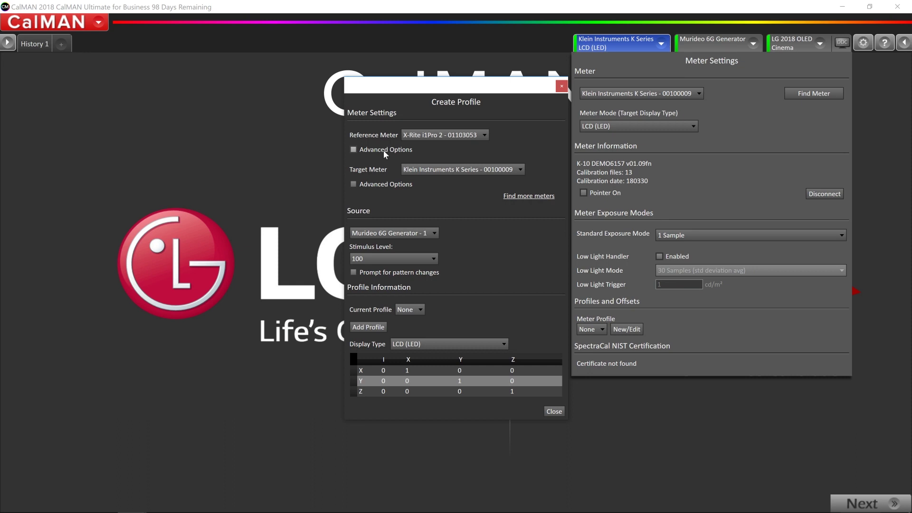
# - Close Create Profile and select X-Rite i1Pro 2 - 01103053 as the active meter
pyautogui.click(565, 87)
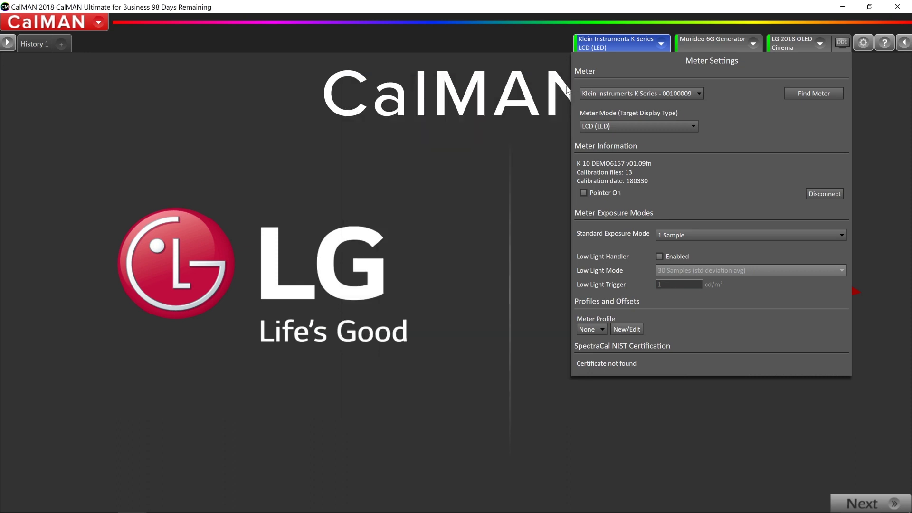
pyautogui.click(614, 91)
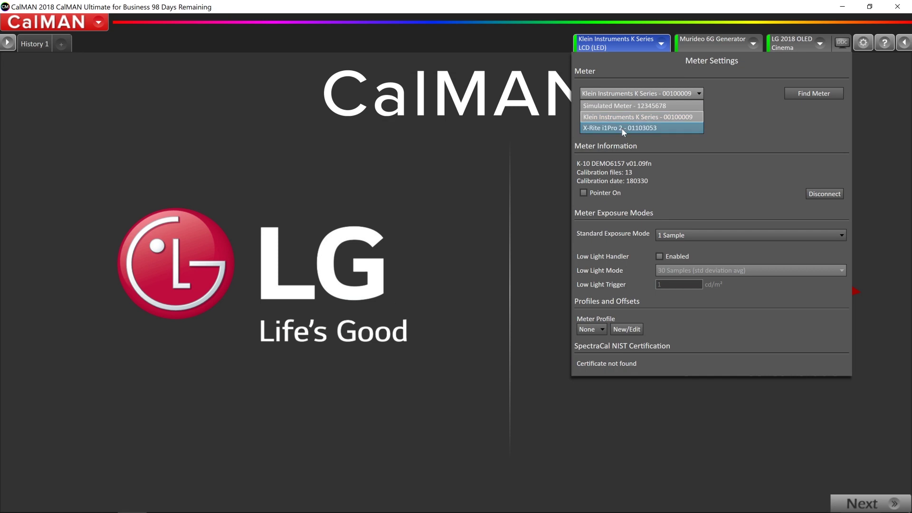
pyautogui.click(622, 127)
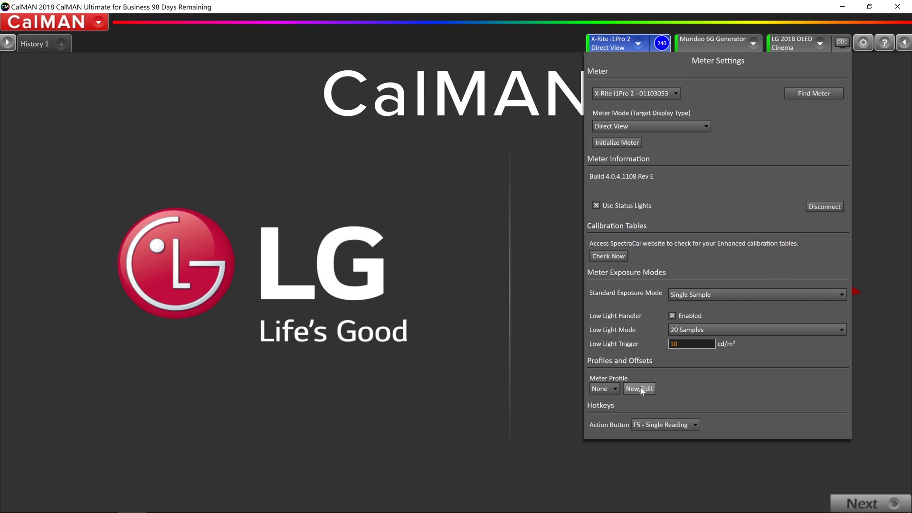
# - Start a new profile with Klein K Series as target and X-Rite i1Pro 2 as reference
pyautogui.click(641, 389)
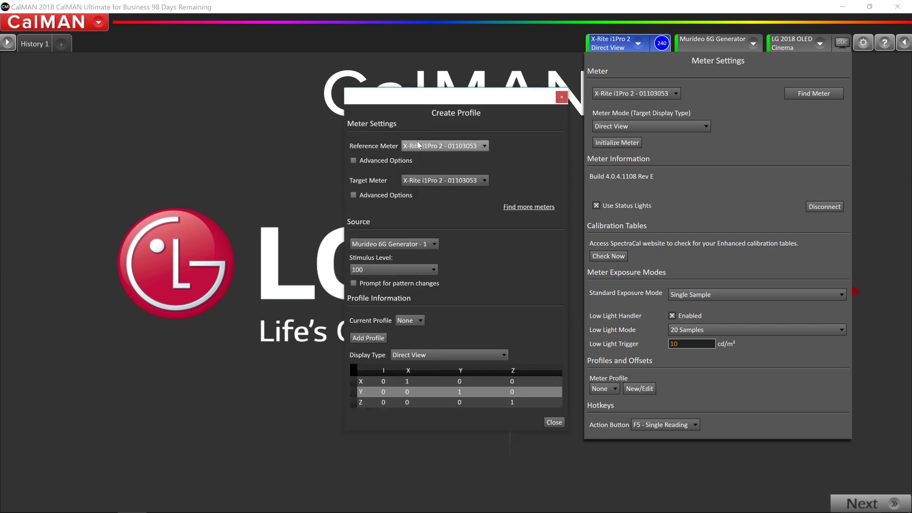
pyautogui.click(429, 182)
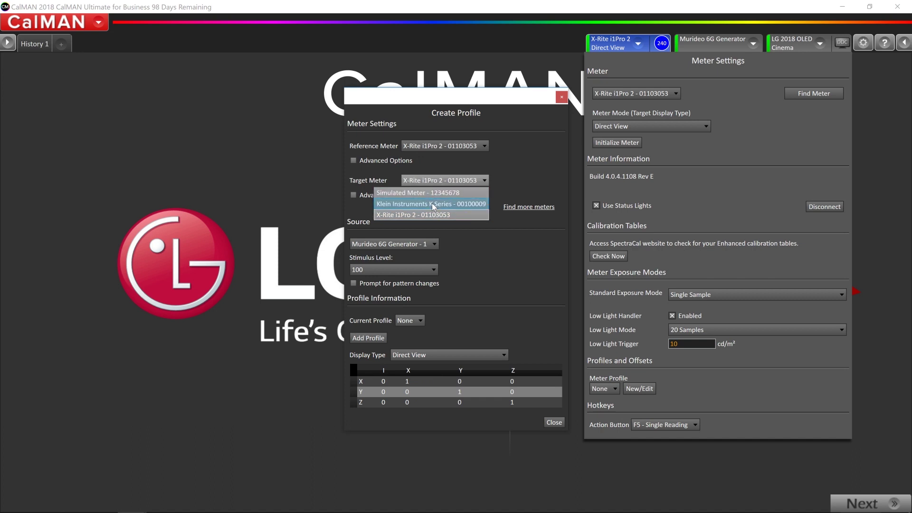
pyautogui.click(432, 204)
pyautogui.click(418, 147)
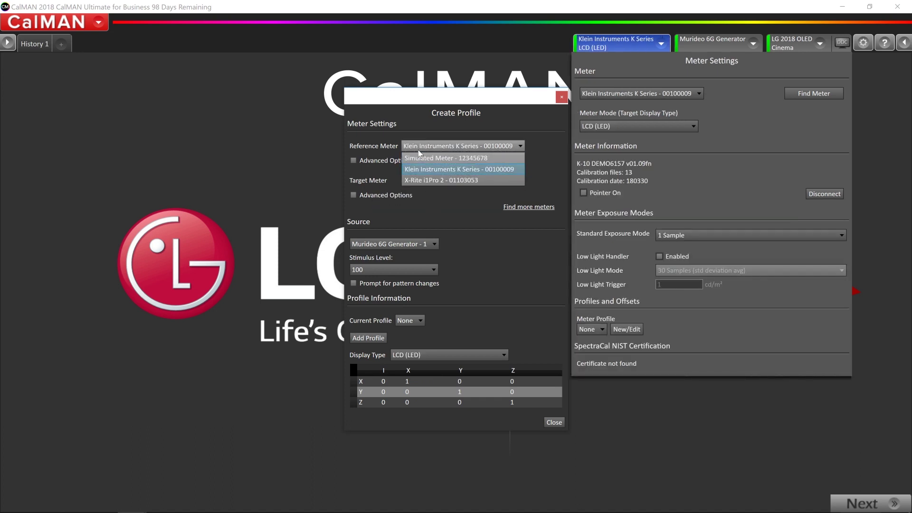
pyautogui.click(422, 181)
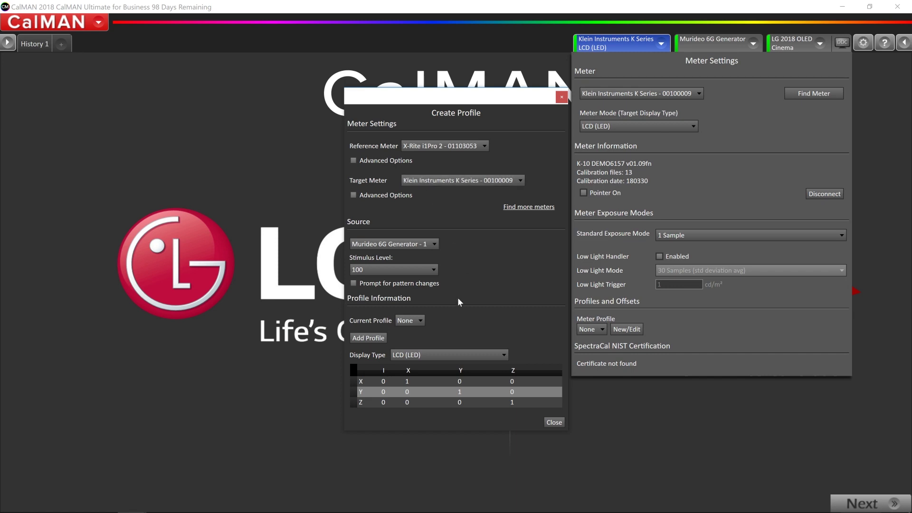
# - Add the profile and rename it to 'LG 65C8'
pyautogui.click(372, 340)
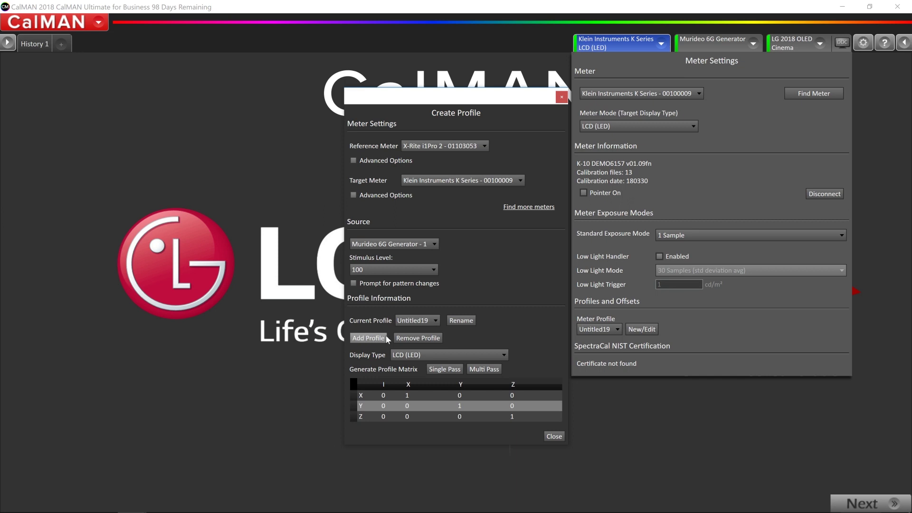
pyautogui.click(469, 322)
pyautogui.hotkey('ctrl', 'a')
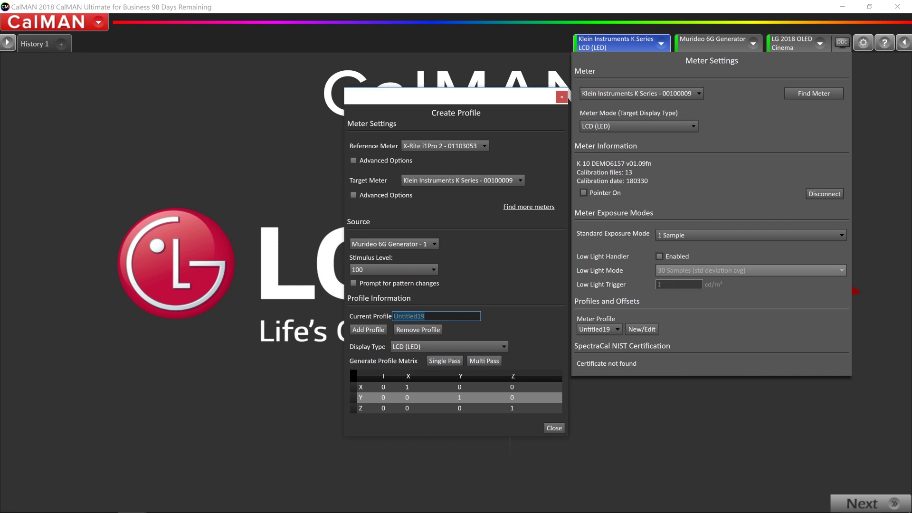
pyautogui.write('LG 65')
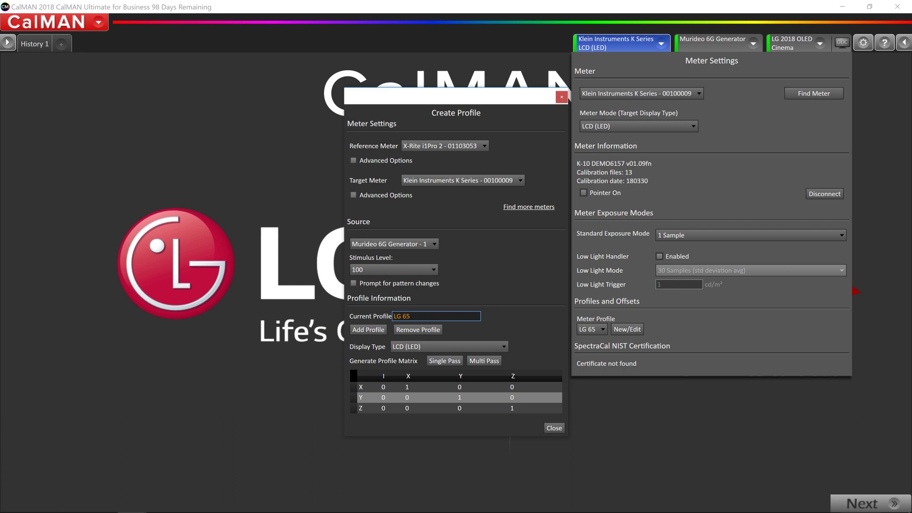
pyautogui.write('C8')
# - Choose OLED as the LG 65C8 profile's display type, switching the Klein meter mode to OLED
pyautogui.click(406, 347)
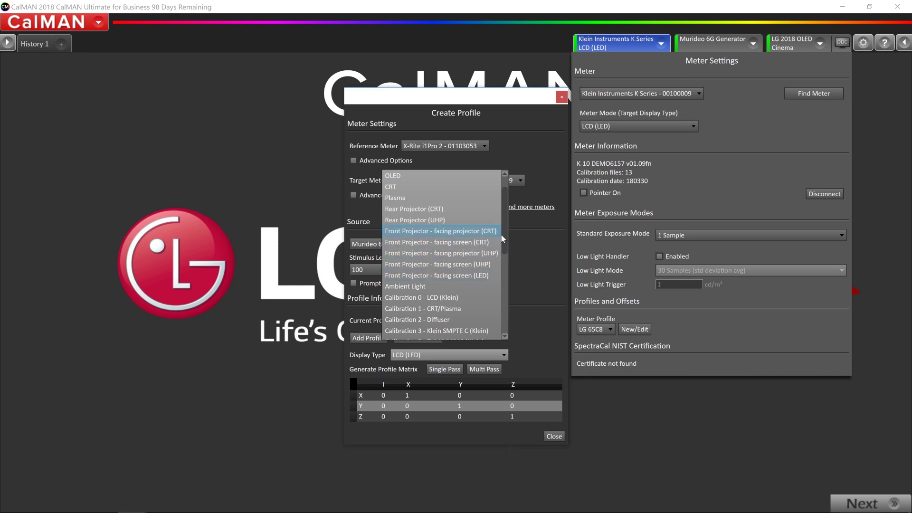
pyautogui.moveTo(503, 234)
pyautogui.mouseDown()
pyautogui.moveTo(517, 306)
pyautogui.moveTo(512, 223)
pyautogui.mouseUp()
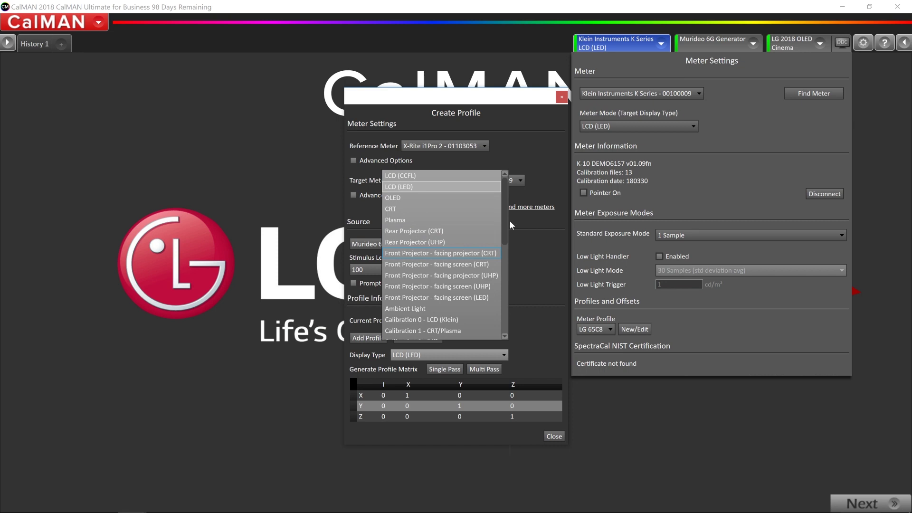
pyautogui.moveTo(503, 221); pyautogui.dragTo(501, 241)
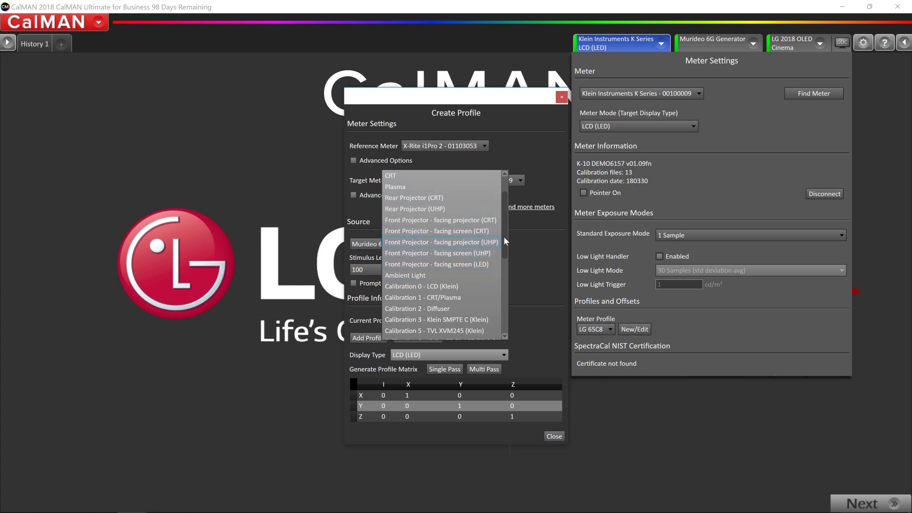
pyautogui.scroll(1, 503, 212)
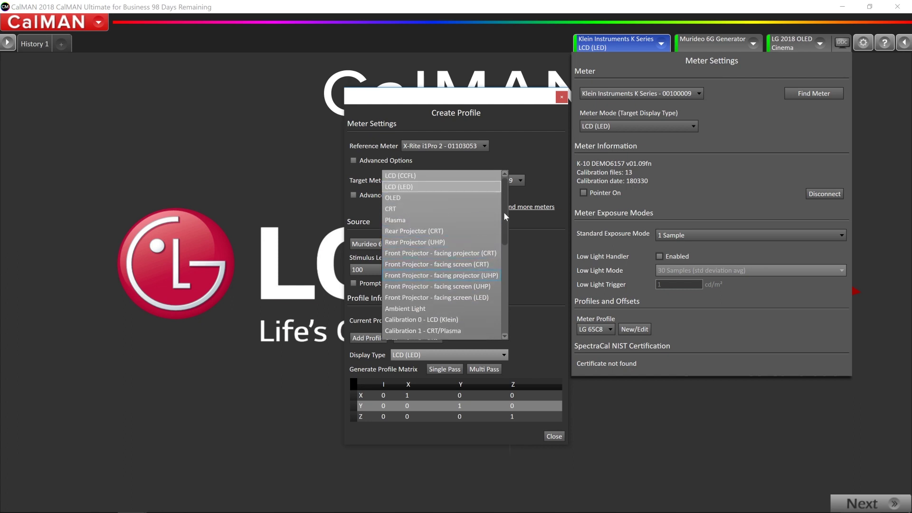
pyautogui.click(426, 197)
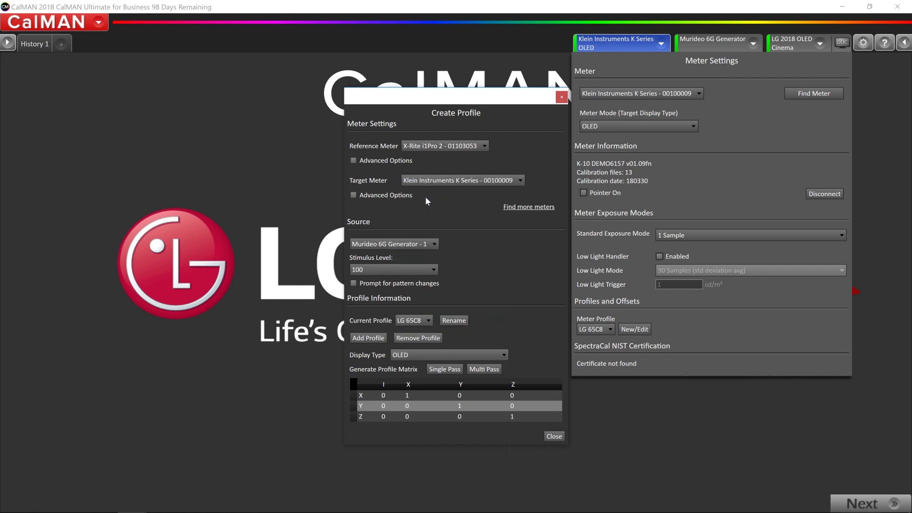
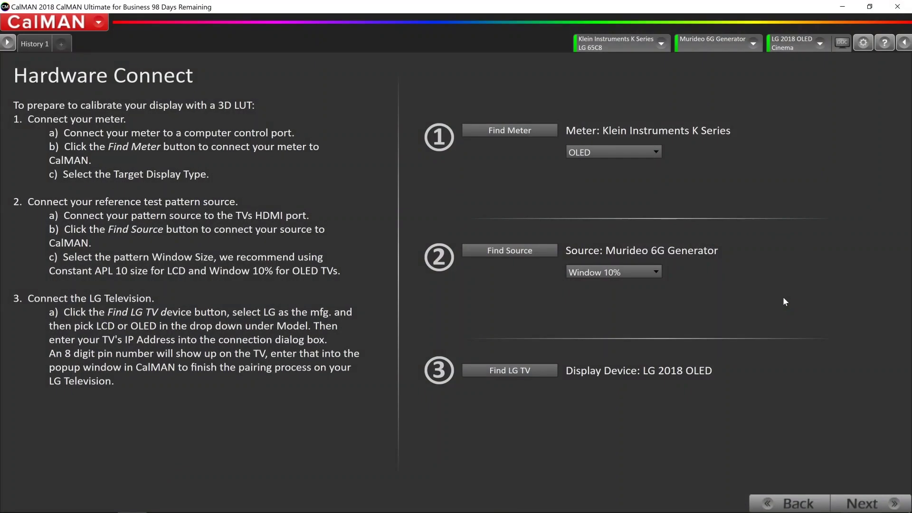
# - With the Klein meter, Murideo 6G generator and LG OLED connected, advance to Calibration Options
pyautogui.click(872, 503)
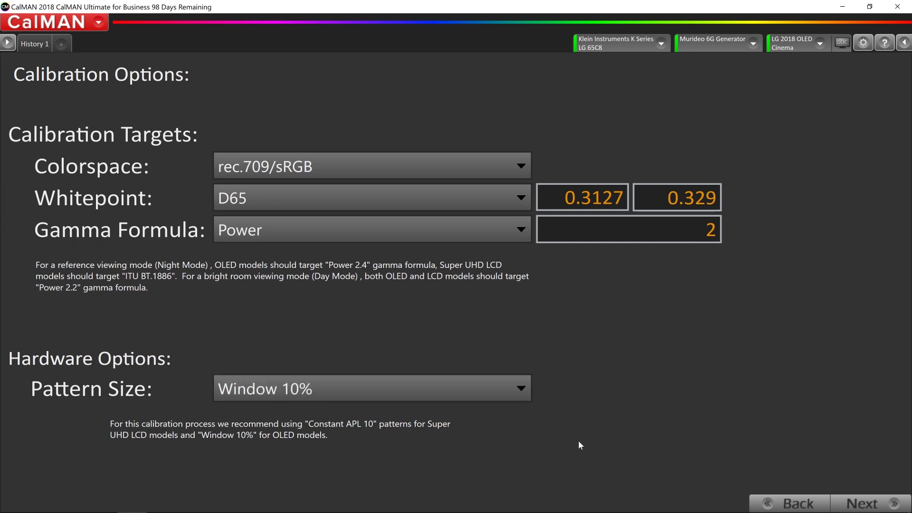
# - Keep rec.709/sRGB, D65, Power gamma 2 and Window 10%, and proceed to AutoCal settings
pyautogui.click(854, 506)
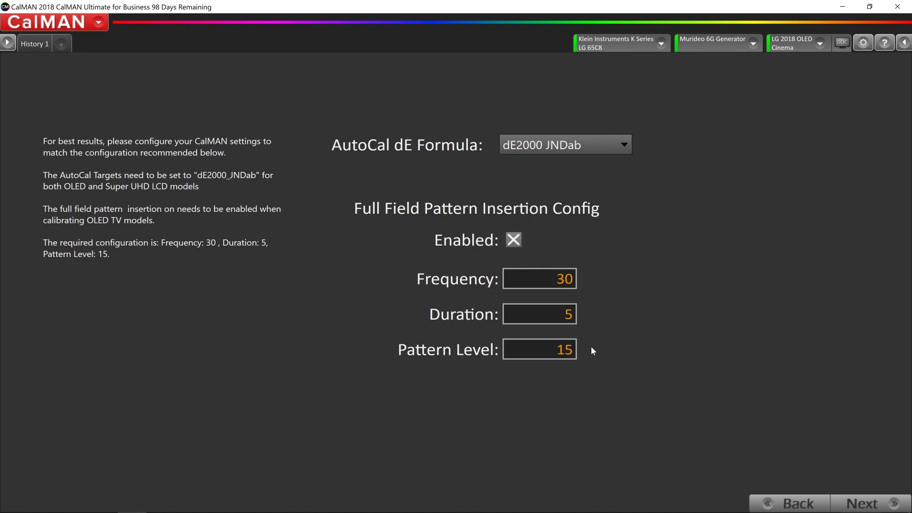
# - Reach the Pre Calibration View and launch the Read Series pre-calibration measurements
pyautogui.click(853, 505)
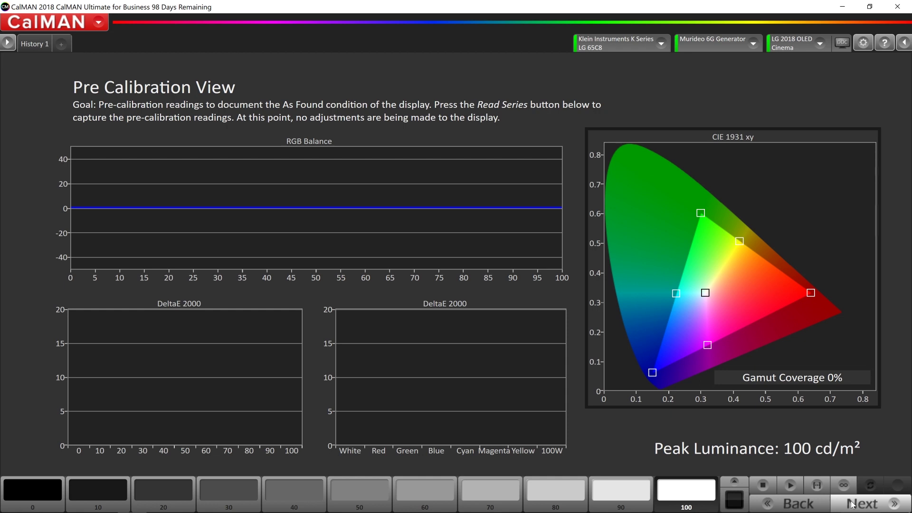
pyautogui.click(815, 487)
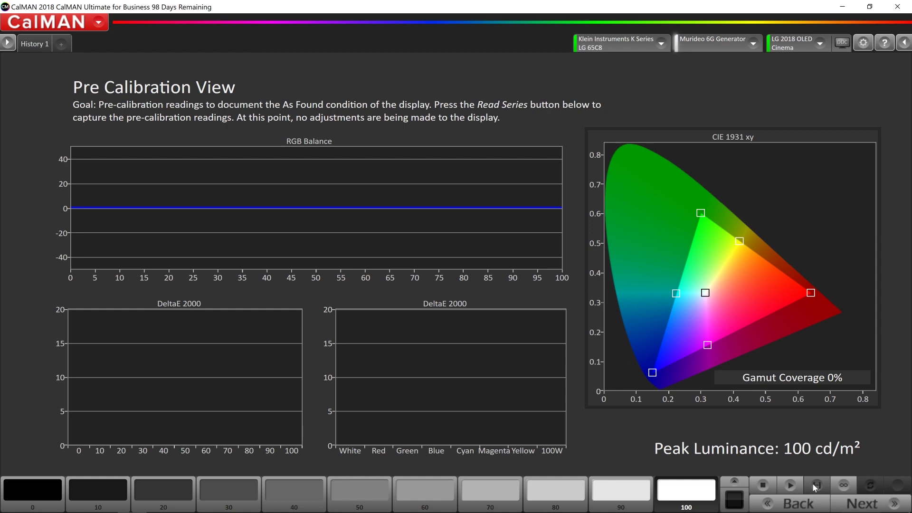